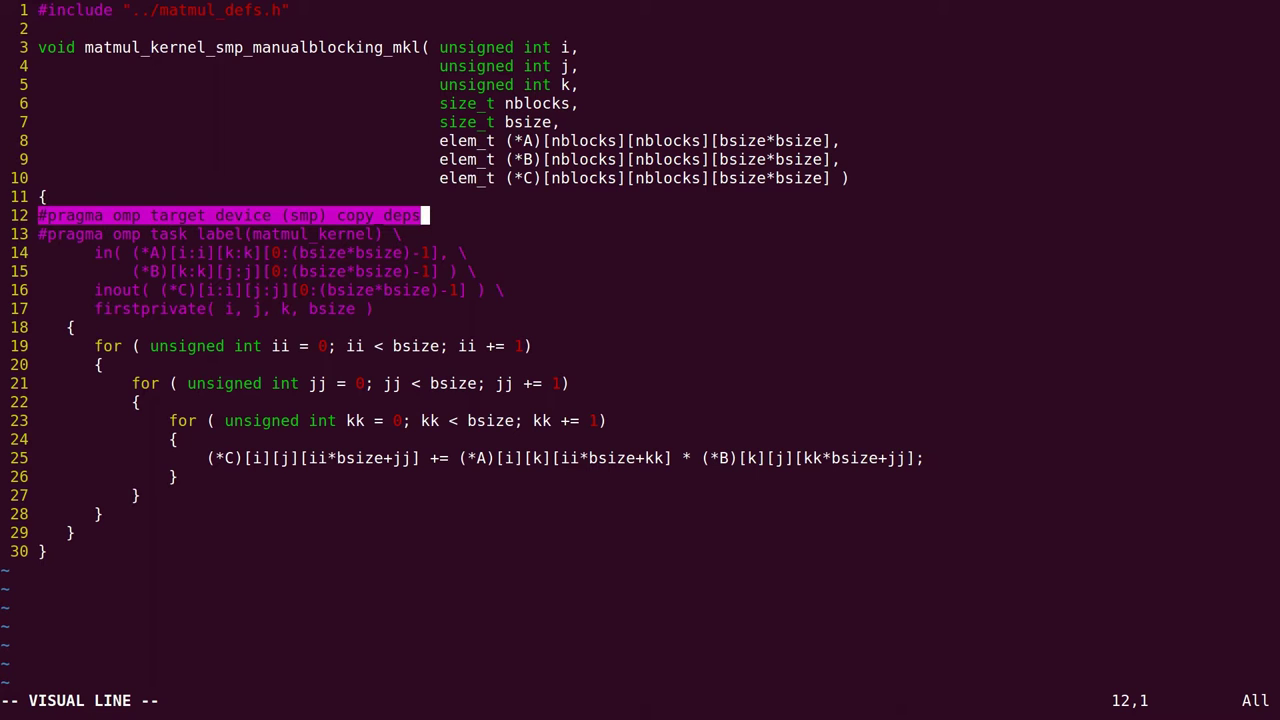
- Highlight the task pragma's in/inout dependency lines 13–17, then quit Vim with :q
{"action": "key", "text": "Escape"}
{"action": "key", "text": "j"}
{"action": "key", "text": "shift+v"}
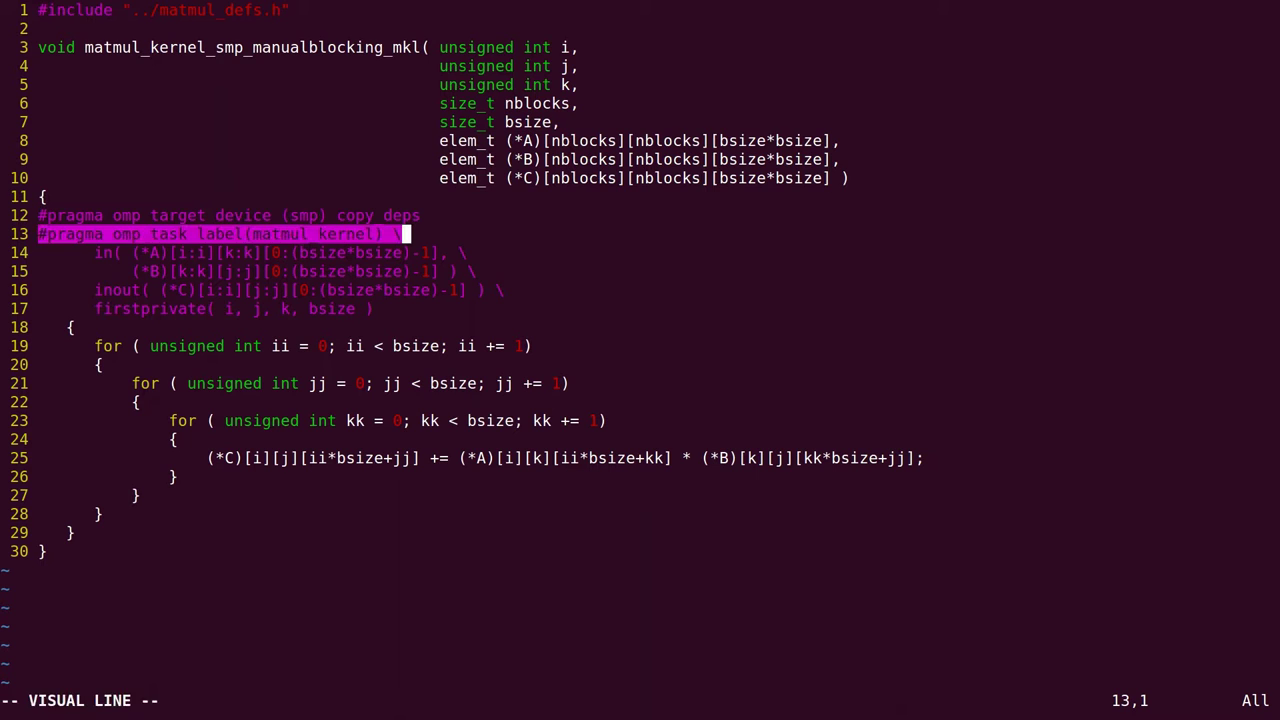
{"action": "key", "text": "j"}
{"action": "key", "text": "j"}
{"action": "key", "text": "j"}
{"action": "key", "text": "j"}
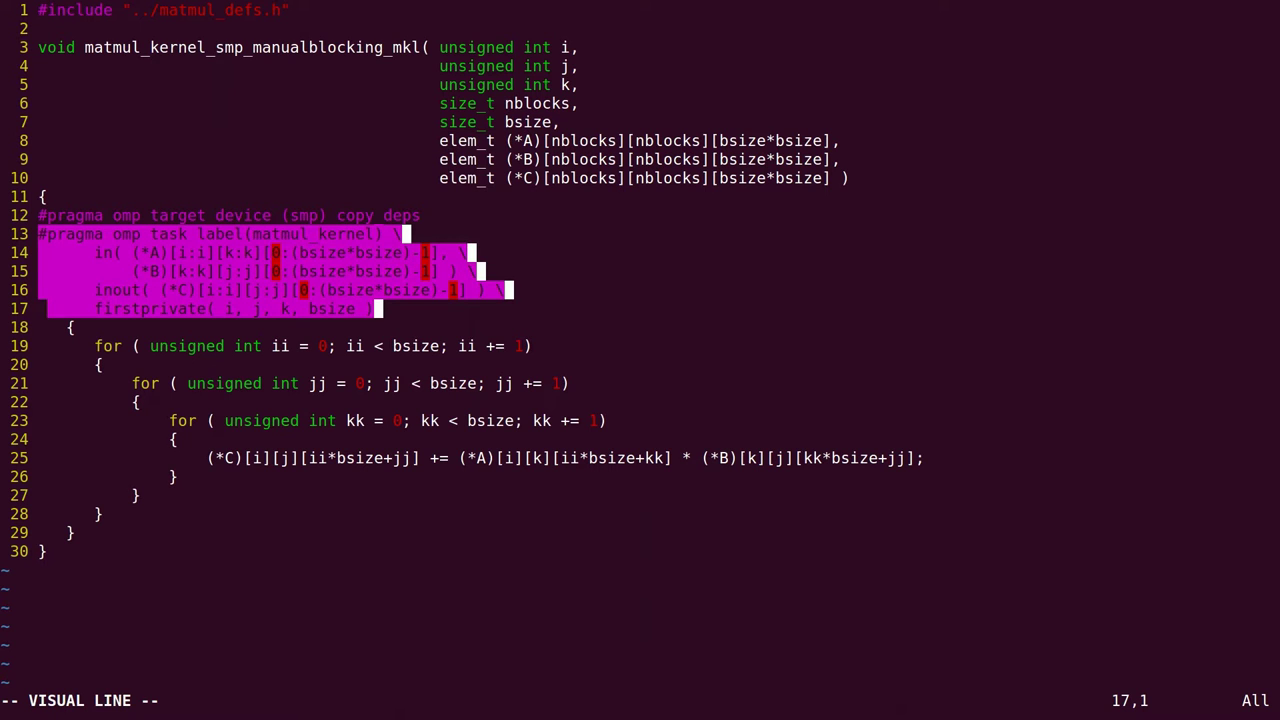
{"action": "key", "text": "Escape"}
{"action": "type", "text": ":q"}
{"action": "key", "text": "Return"}
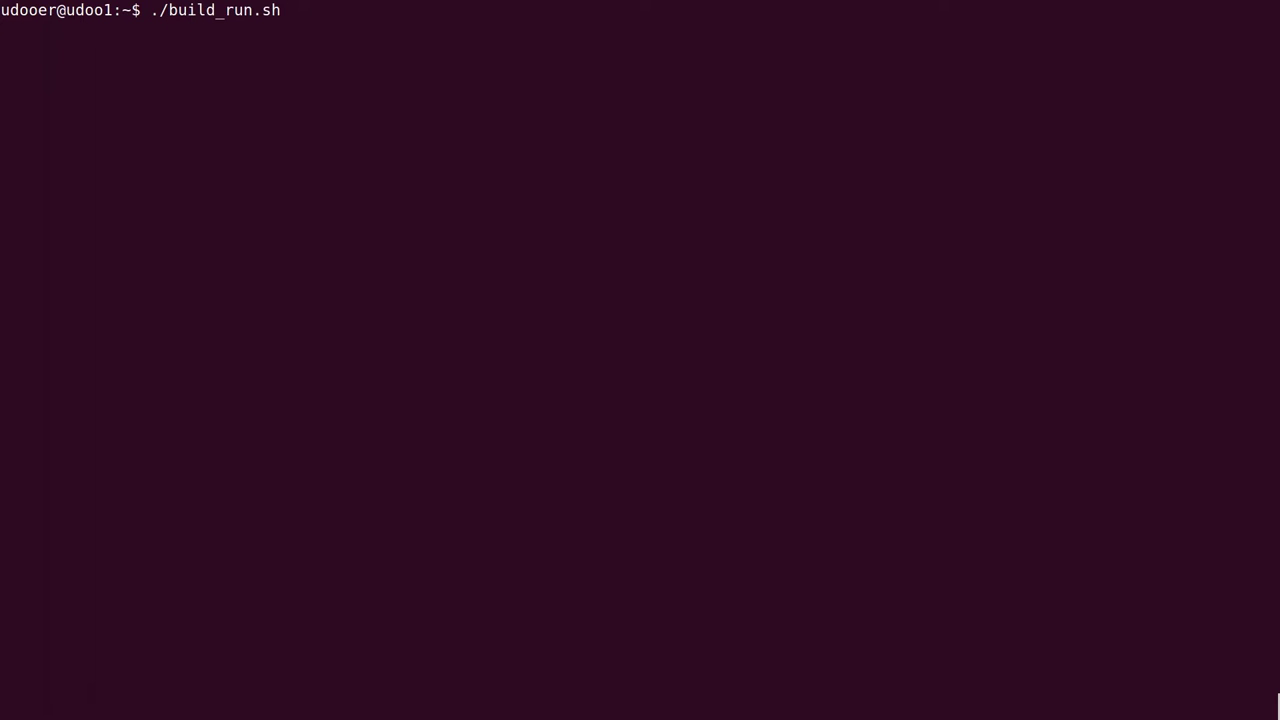
- Run ./build_run.sh to build matmul and execute it on 1 core, 4 cores and 2 boards
{"action": "key", "text": "Return"}
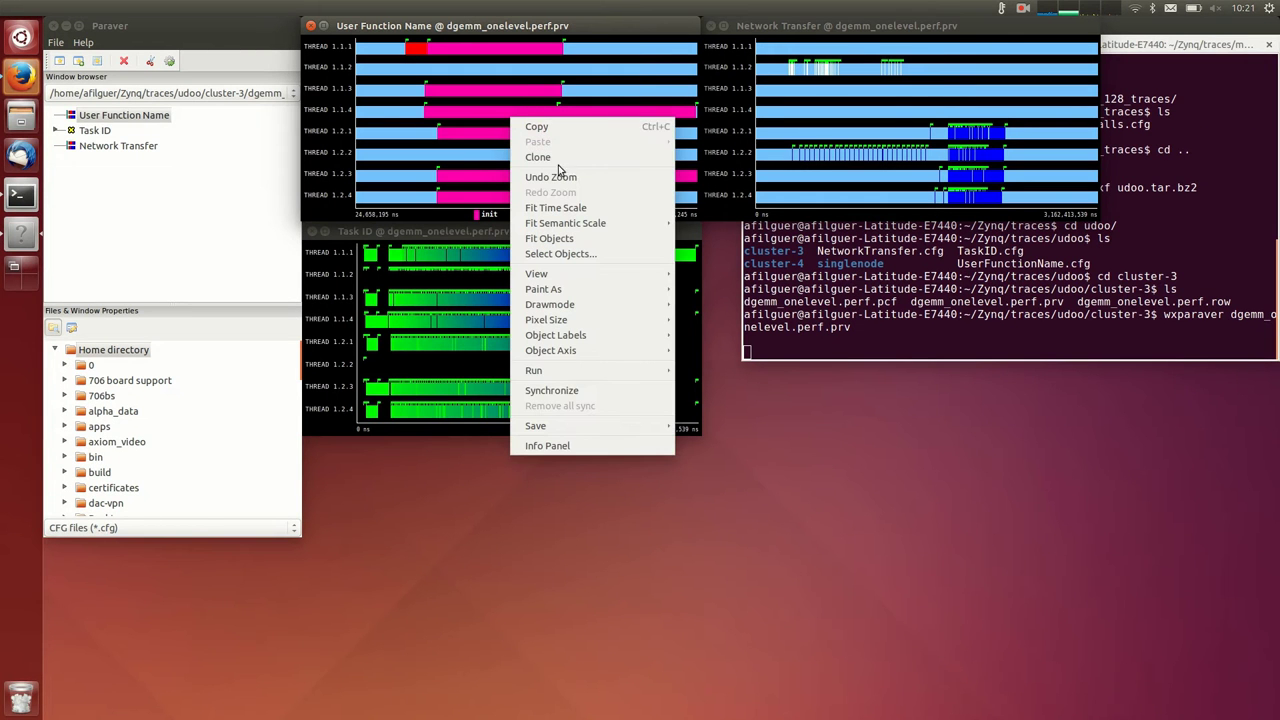
- Undo zoom, synchronize timelines, place Network Transfer under Task ID, and zoom into the computation
{"action": "left_click", "coordinate": [563, 180]}
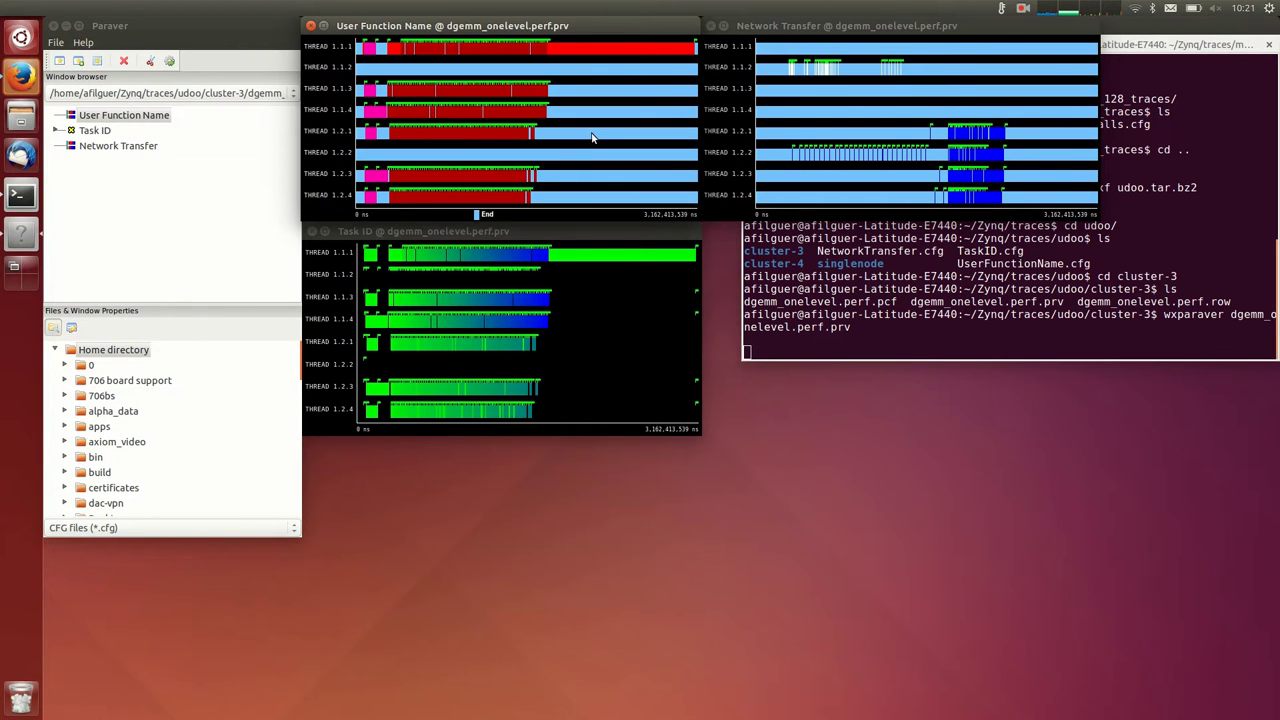
{"action": "right_click", "coordinate": [592, 135]}
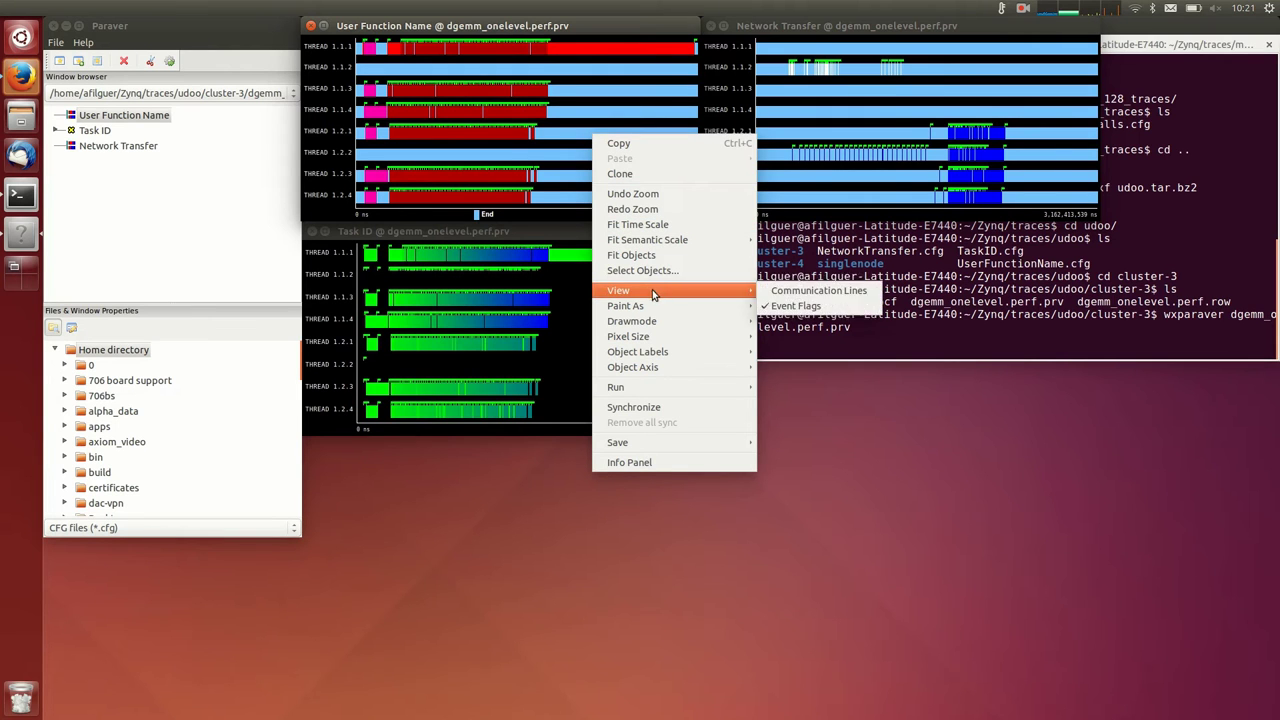
{"action": "mouse_move", "coordinate": [616, 387]}
{"action": "left_click", "coordinate": [633, 407]}
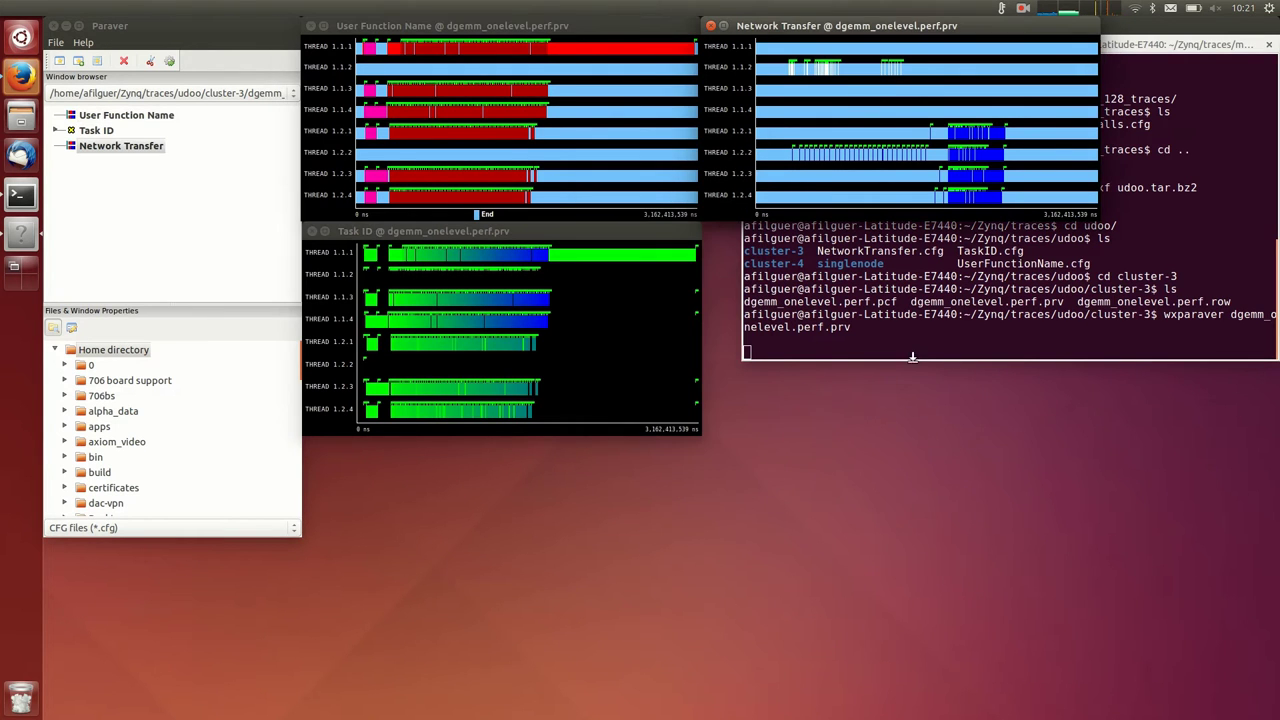
{"action": "left_click_drag", "start_coordinate": [913, 32], "coordinate": [514, 447]}
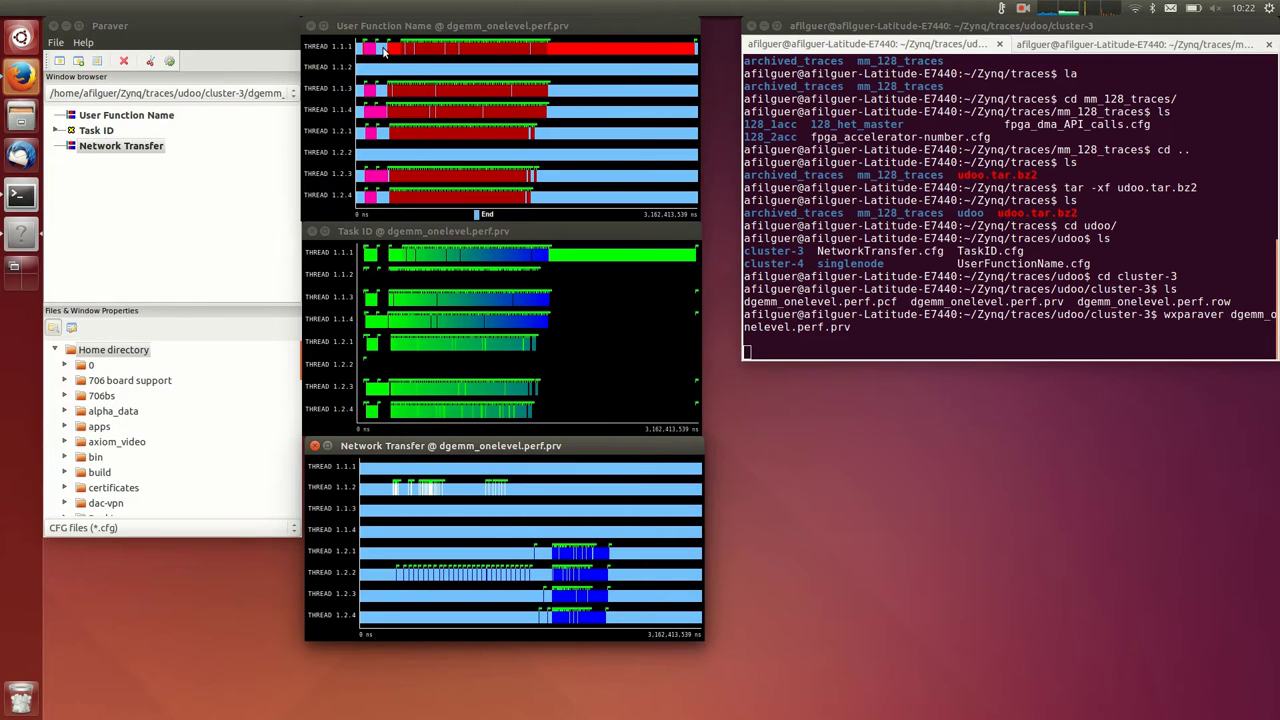
{"action": "left_click_drag", "start_coordinate": [383, 52], "coordinate": [551, 27]}
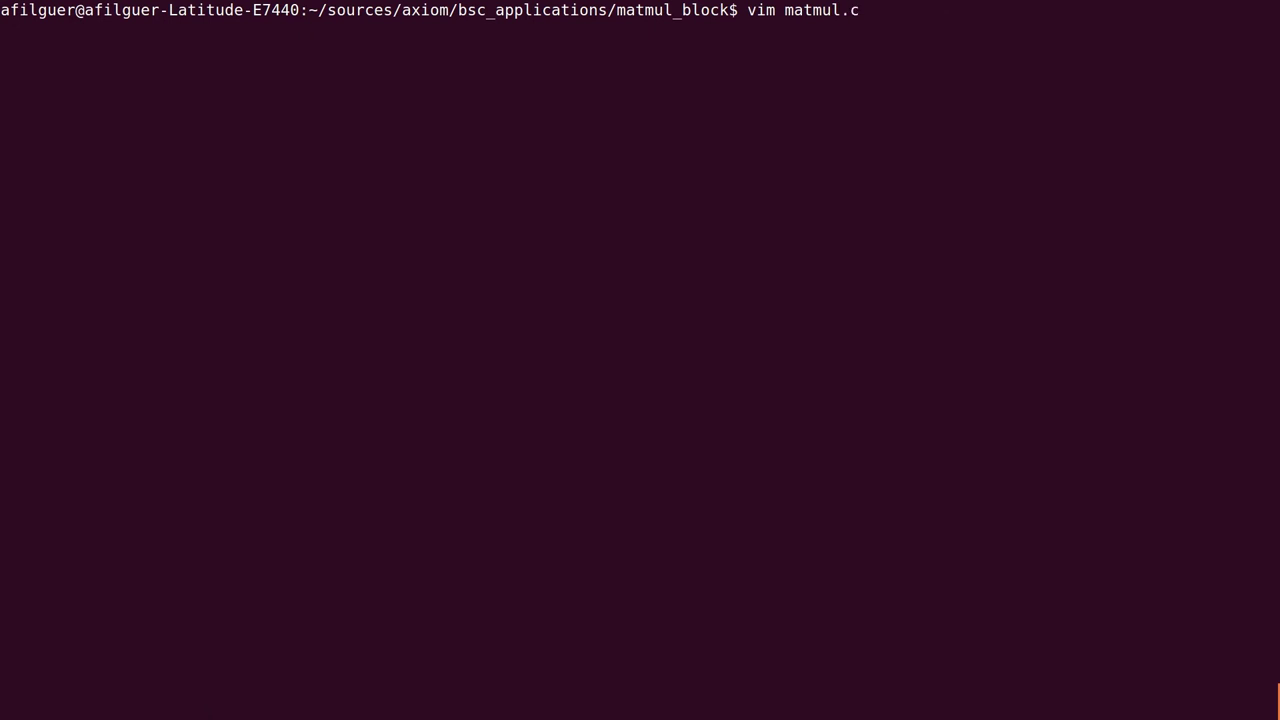
- Open matmul.c and step to the FPGA target and task pragmas (lines 18–19) and the matmul_tile call (line 48)
{"action": "key", "text": "Return"}
{"action": "key", "text": "Down"}
{"action": "key", "text": "Down"}
{"action": "key", "text": "Down"}
{"action": "key", "text": "Down"}
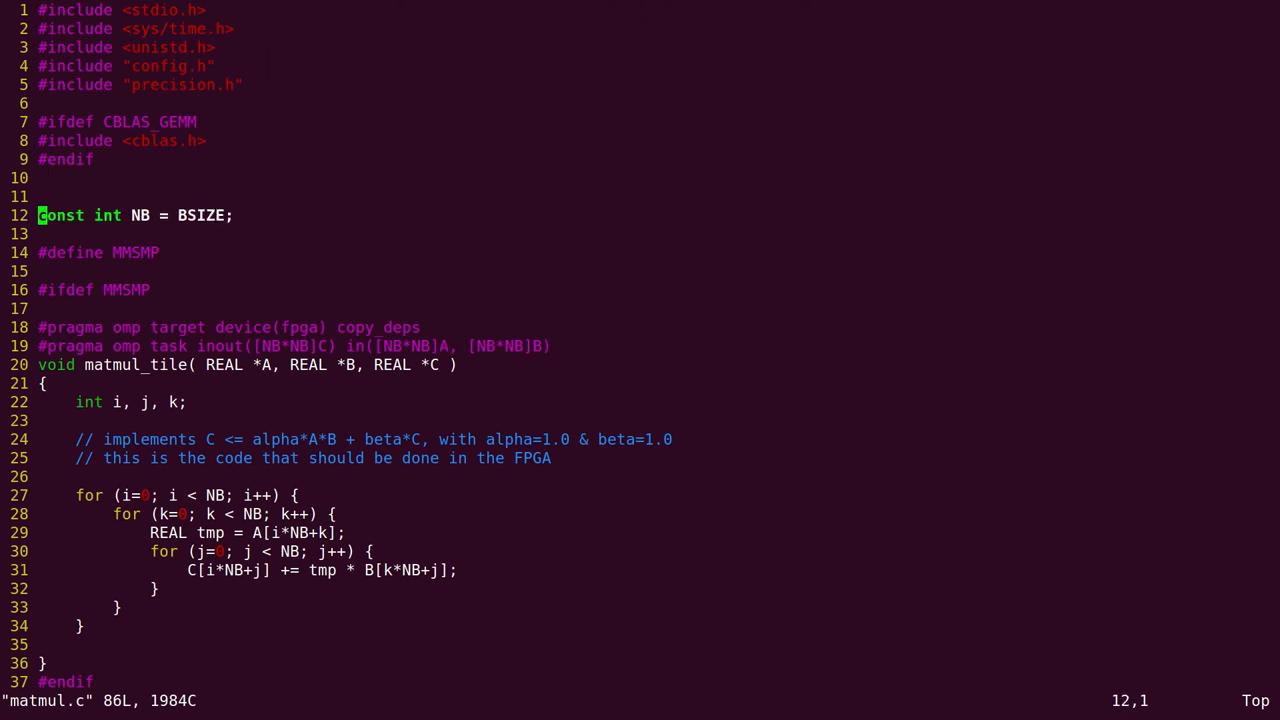
{"action": "key", "text": "Down"}
{"action": "key", "text": "Down"}
{"action": "key", "text": "Down"}
{"action": "key", "text": "Down"}
{"action": "key", "text": "Down"}
{"action": "key", "text": "Down"}
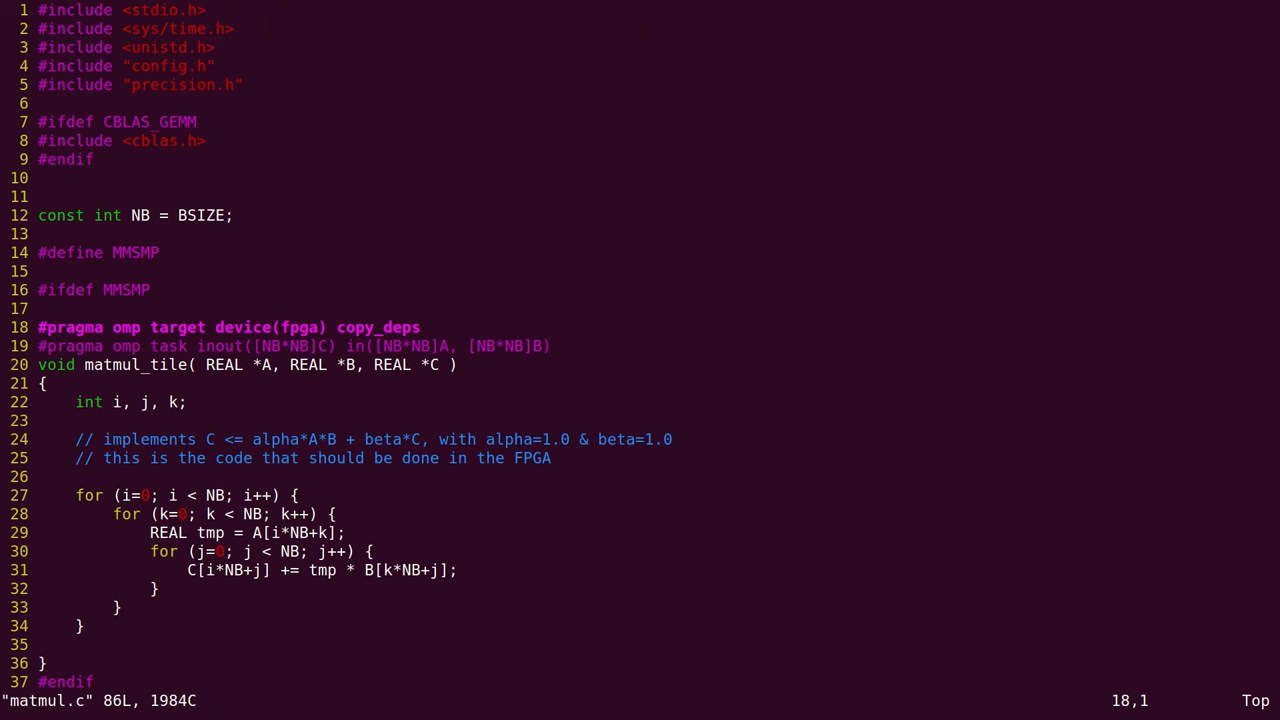
{"action": "key", "text": "j"}
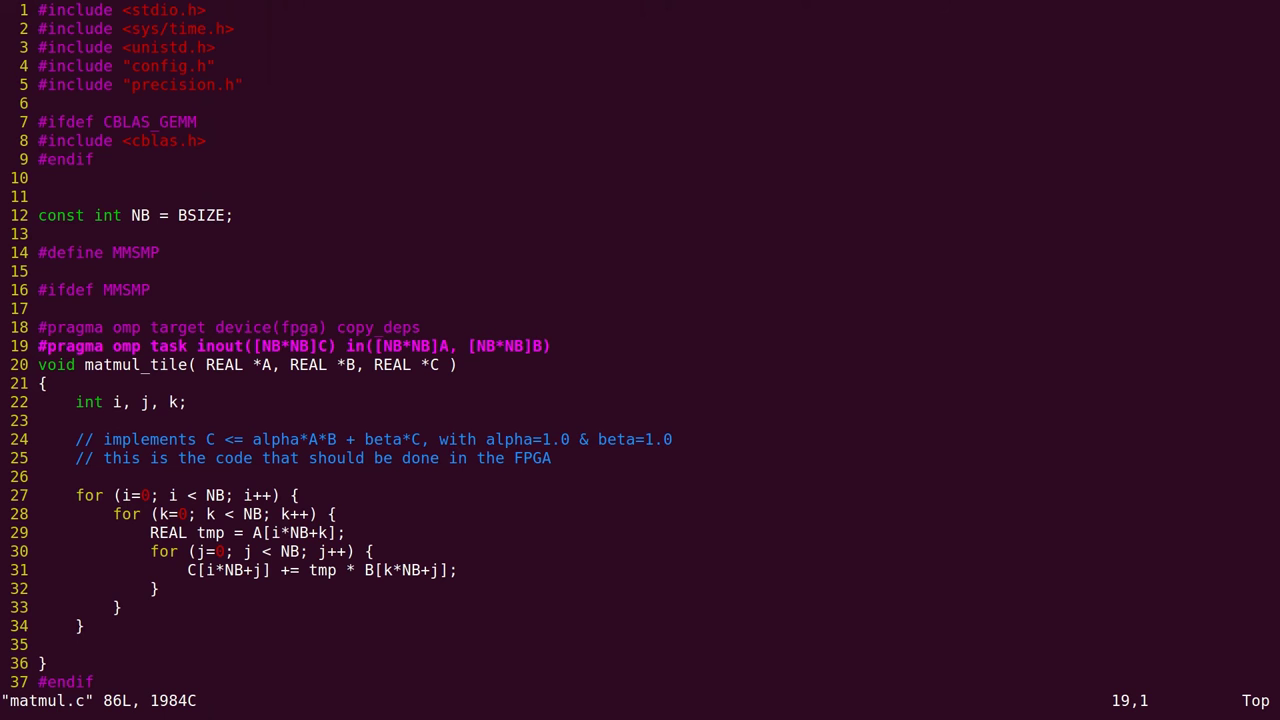
{"action": "key", "text": "j"}
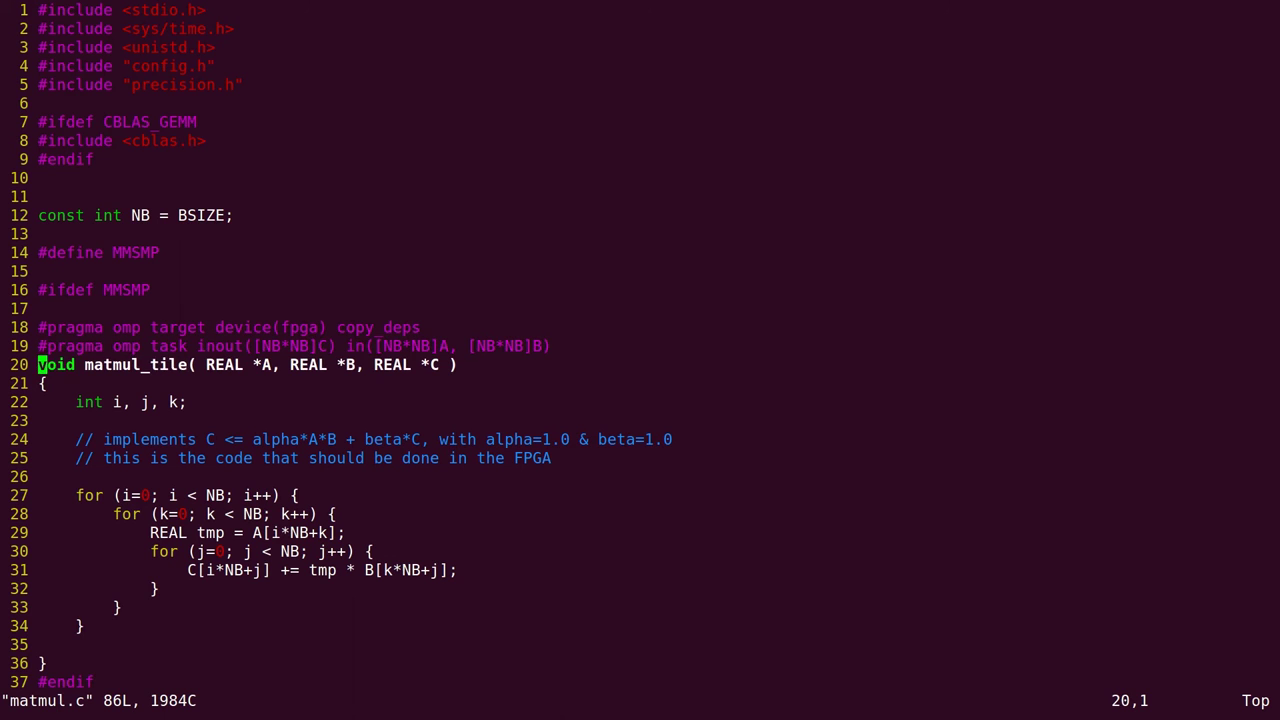
{"action": "key", "text": "j"}
{"action": "key", "text": "j"}
{"action": "key", "text": "j"}
{"action": "key", "text": "j"}
{"action": "key", "text": "j"}
{"action": "key", "text": "j"}
{"action": "key", "text": "j"}
{"action": "key", "text": "j"}
{"action": "key", "text": "j"}
{"action": "key", "text": "j"}
{"action": "key", "text": "j"}
{"action": "key", "text": "j"}
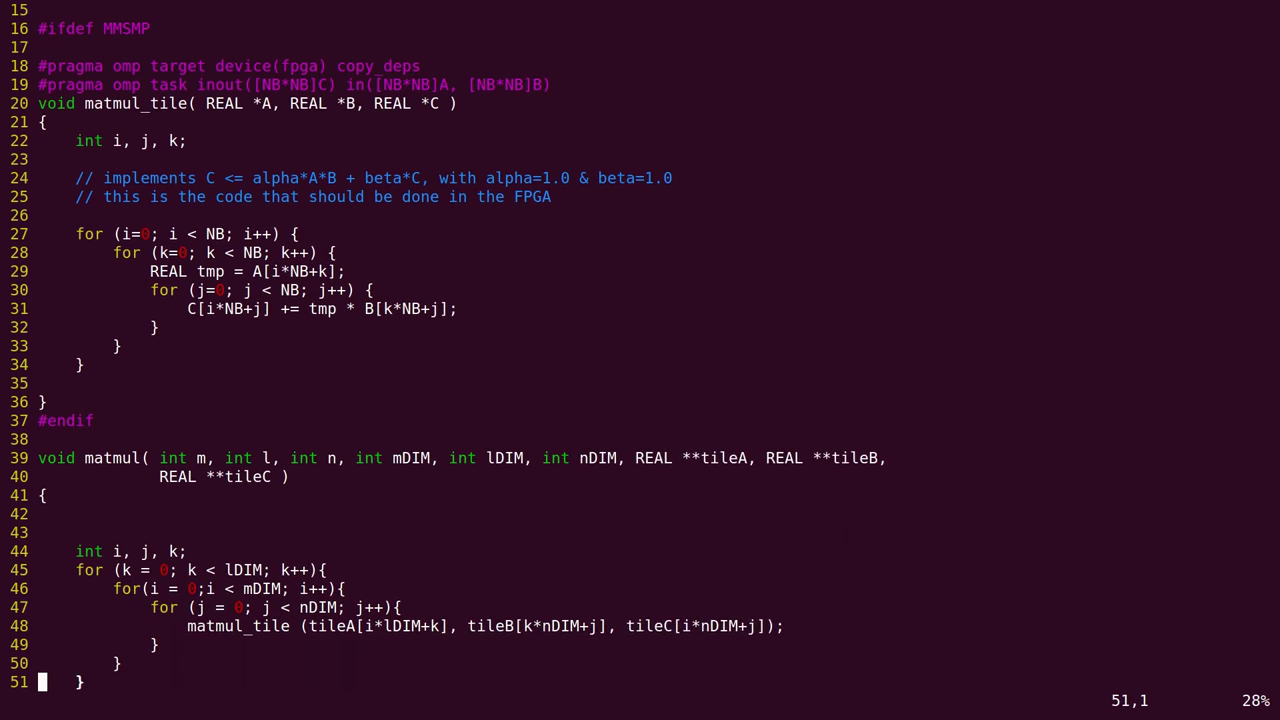
{"action": "key", "text": "j"}
{"action": "key", "text": "k"}
{"action": "key", "text": "k"}
{"action": "key", "text": "k"}
{"action": "key", "text": "k"}
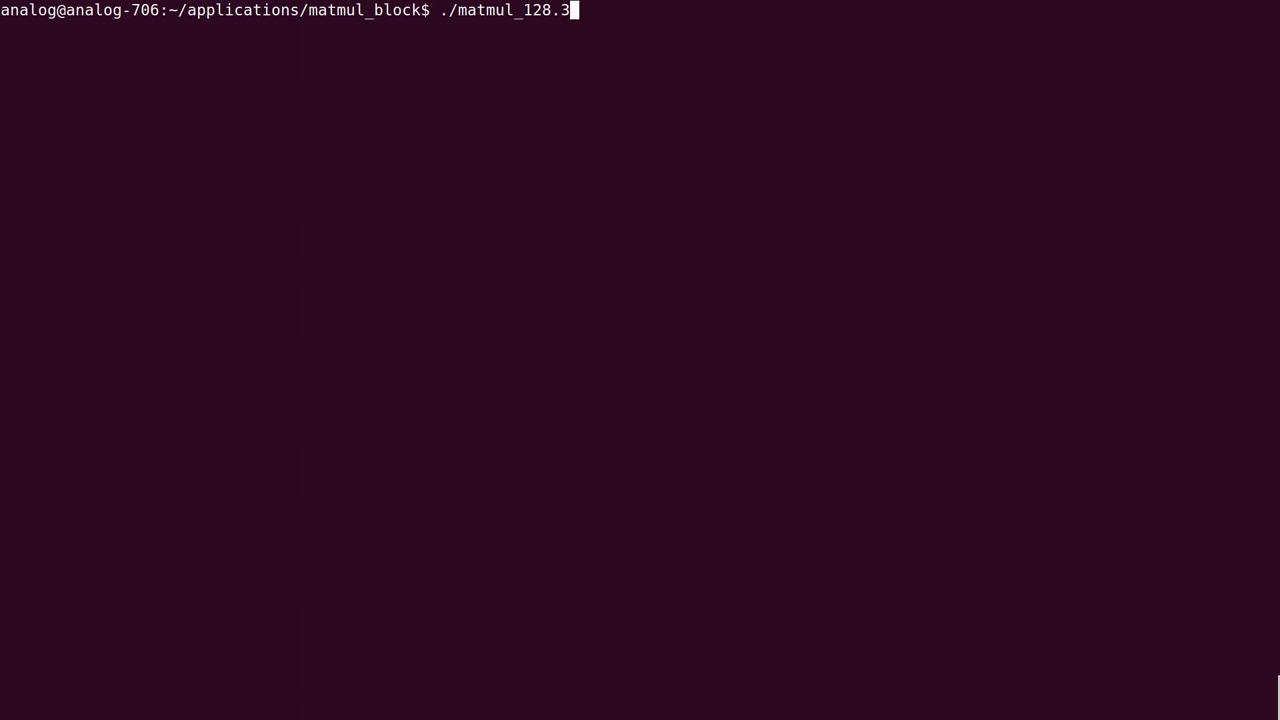
- Execute ./matmul_128.3 on the Zynq board, getting 4.0609 GFLOPS in 0.5288 s, verified Ok
{"action": "key", "text": "Return"}
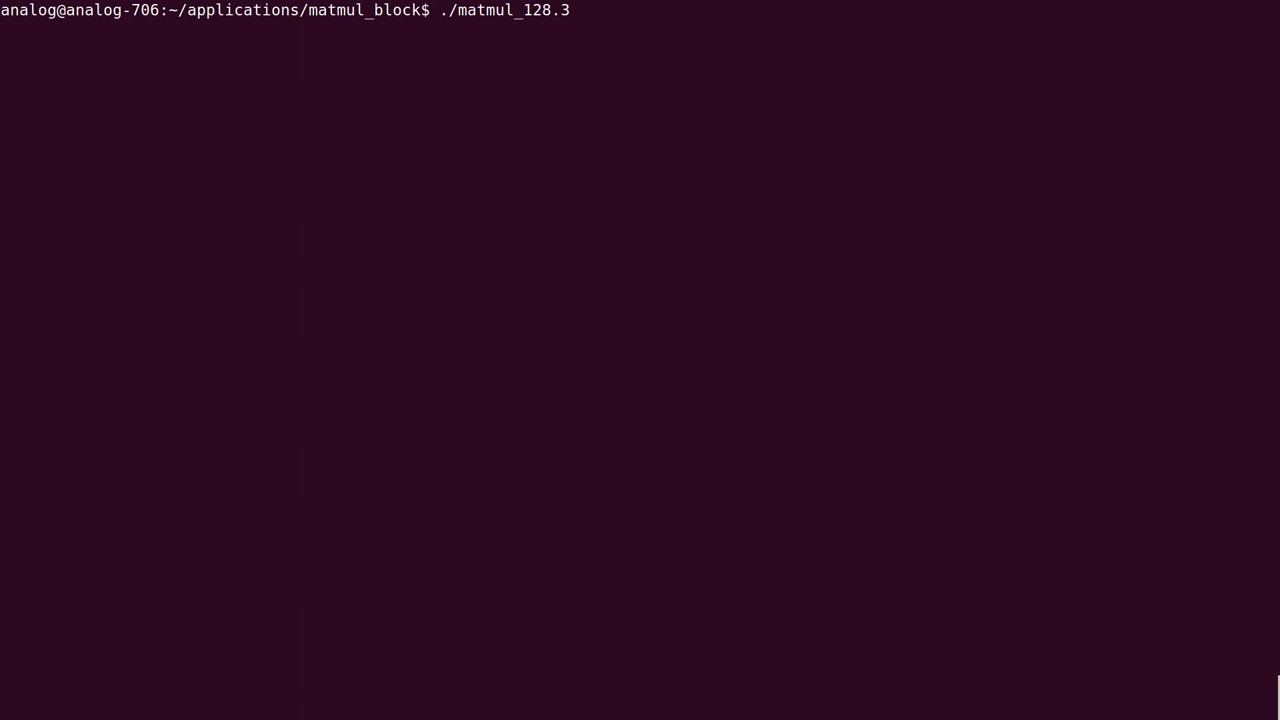